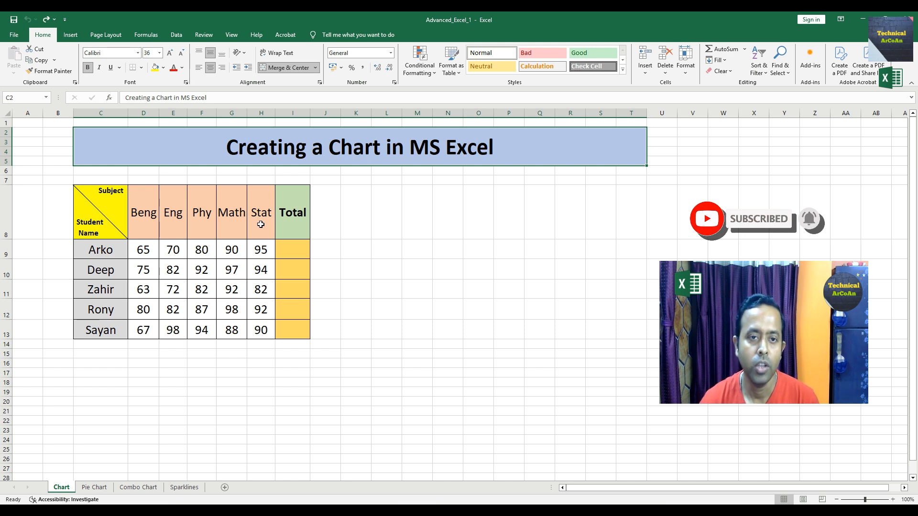
# - Enter the formula =SUM(D9:H9) in Arko's Total cell to add his five subject marks
pyautogui.click(294, 248)
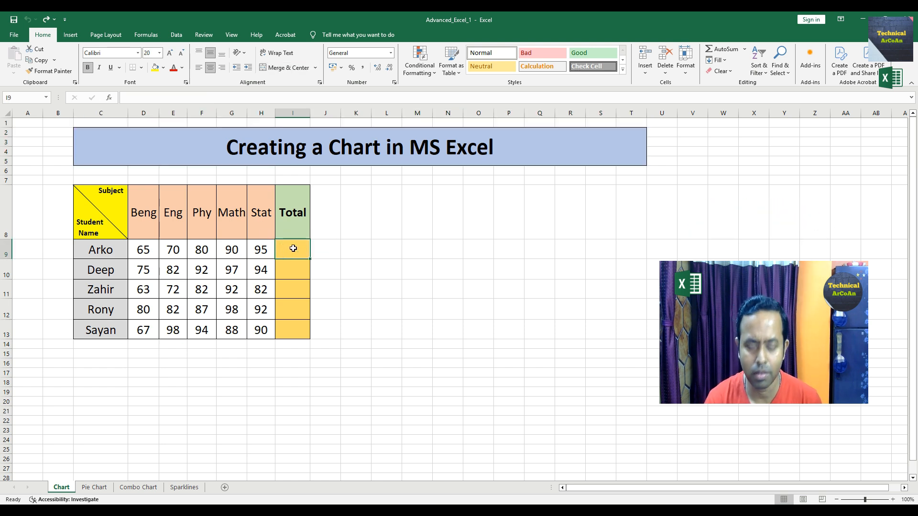
pyautogui.doubleClick(294, 248)
pyautogui.write('=sum(')
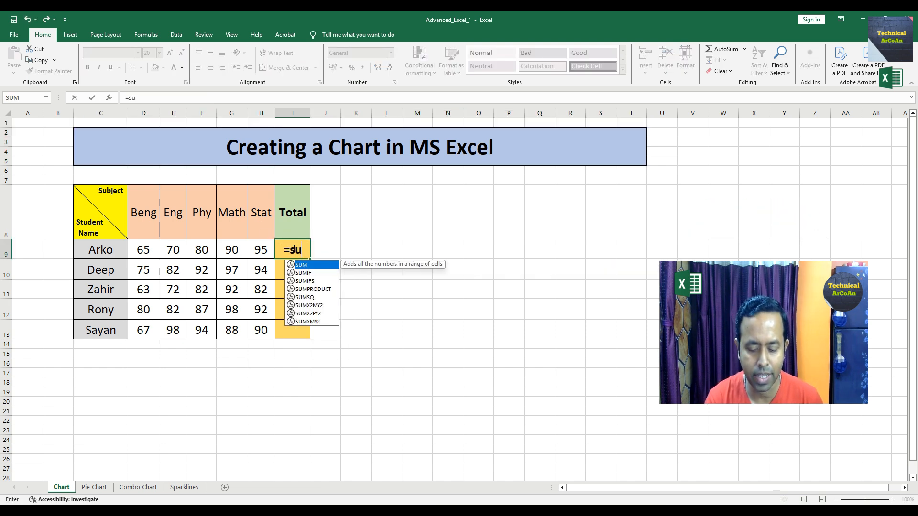
pyautogui.click(143, 251)
pyautogui.write(':H9')
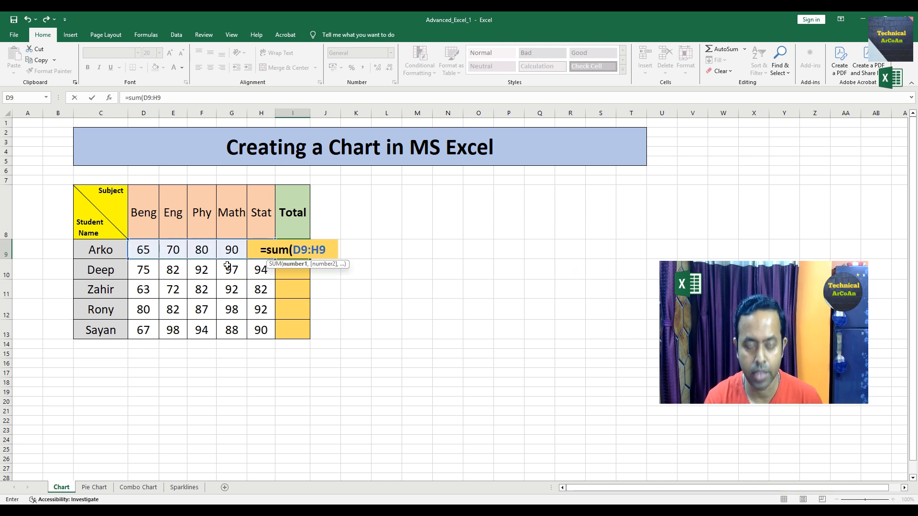
pyautogui.write(')')
pyautogui.press('Return')
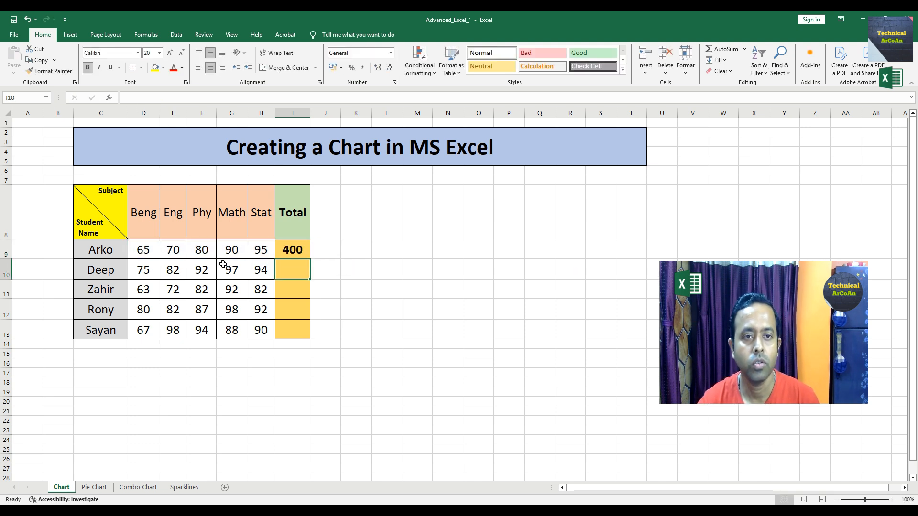
# - Copy the total formula down the Total column for the remaining students through row 13
pyautogui.click(293, 250)
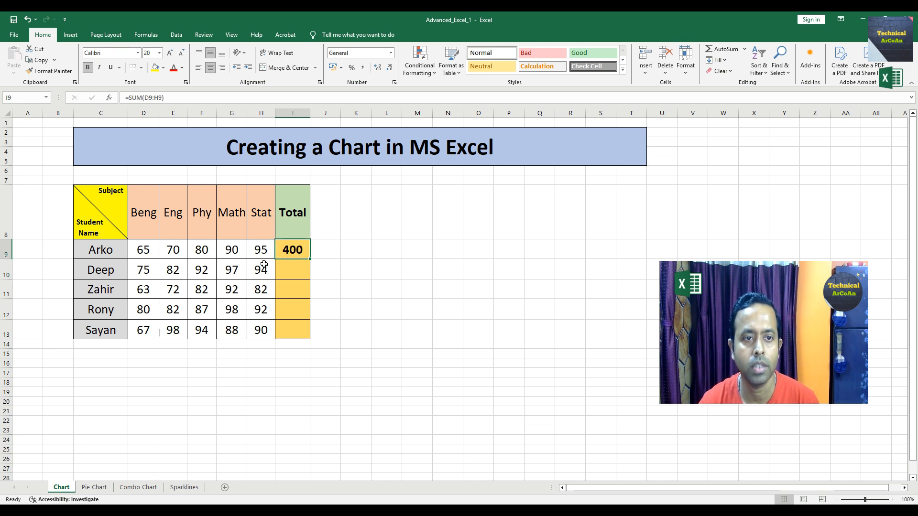
pyautogui.moveTo(310, 259); pyautogui.dragTo(310, 338)
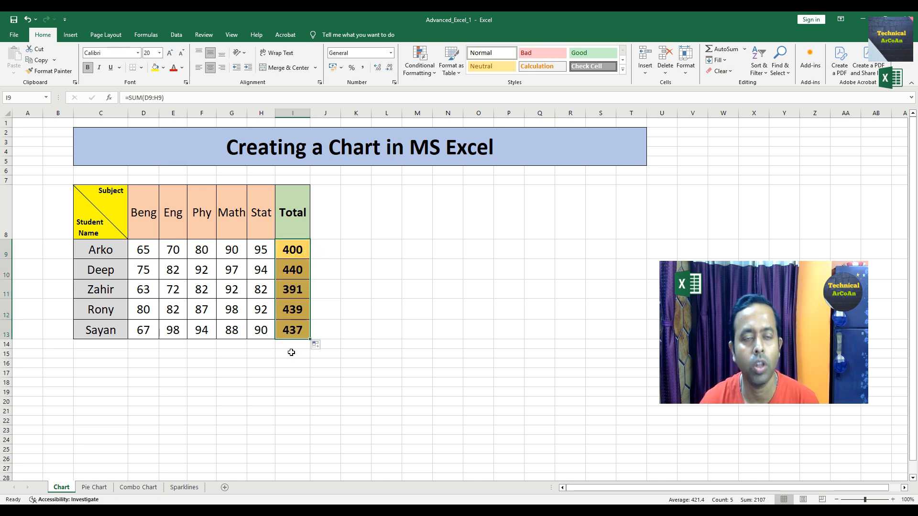
pyautogui.click(294, 366)
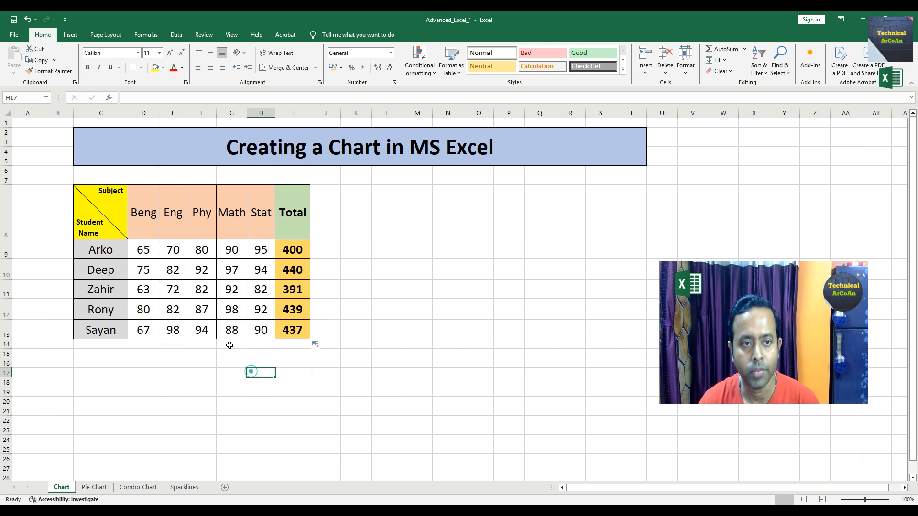
# - Insert a 2-D clustered column chart from the student marks table C8:H13, excluding the Total column
pyautogui.moveTo(100, 215); pyautogui.dragTo(261, 335)
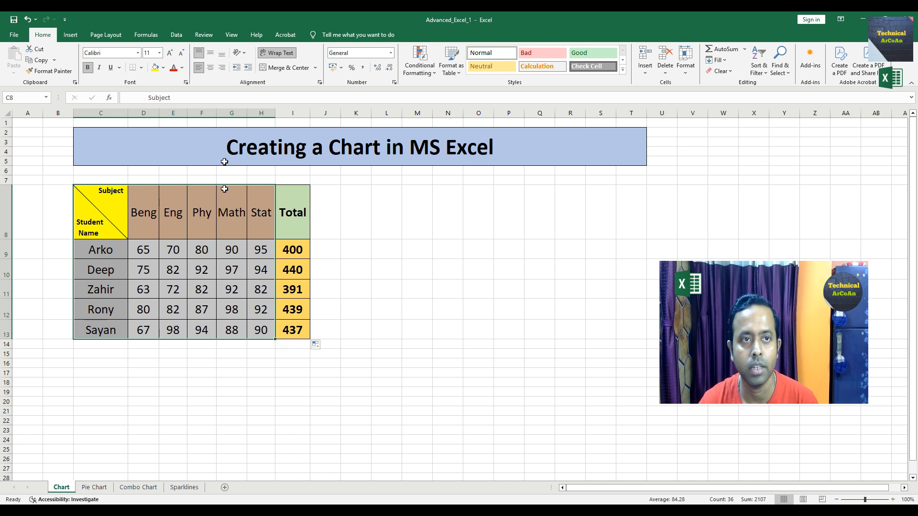
pyautogui.click(71, 36)
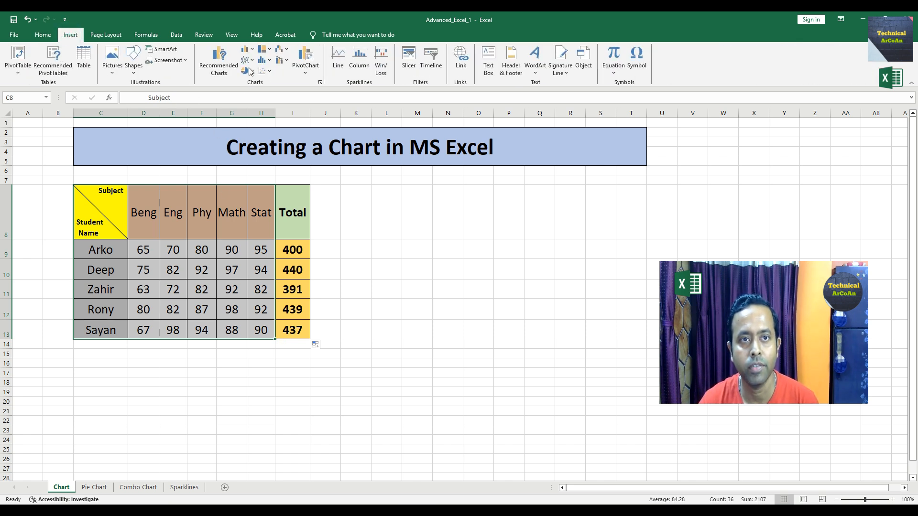
pyautogui.click(248, 50)
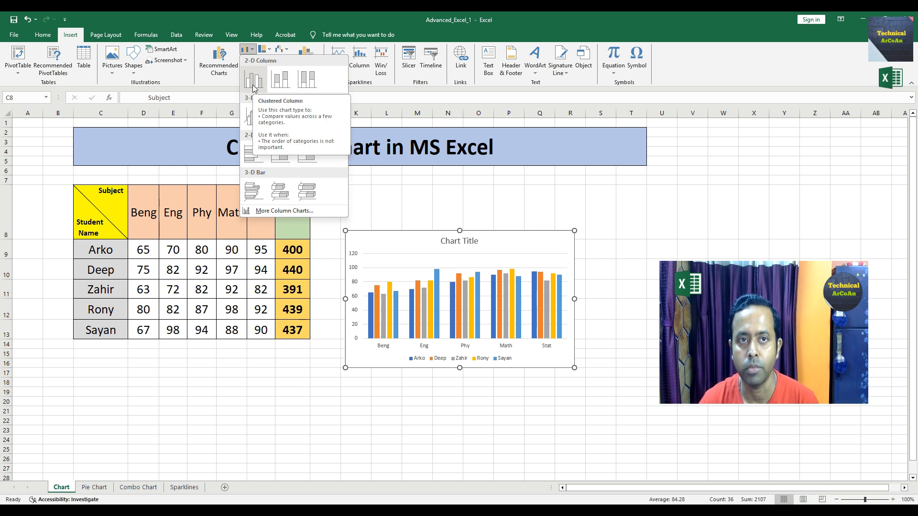
pyautogui.click(254, 80)
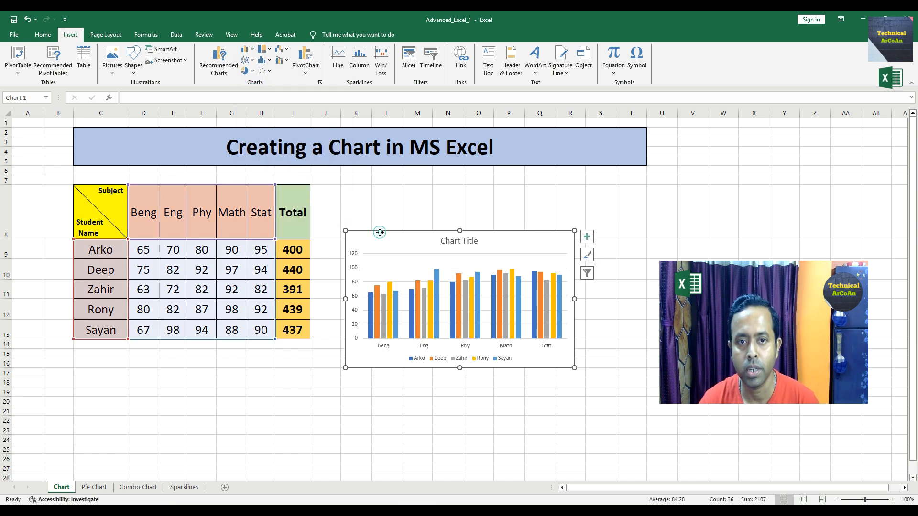
# - Move the chart up beside the table and apply the dark chart style
pyautogui.moveTo(379, 231); pyautogui.dragTo(380, 191)
pyautogui.click(381, 196)
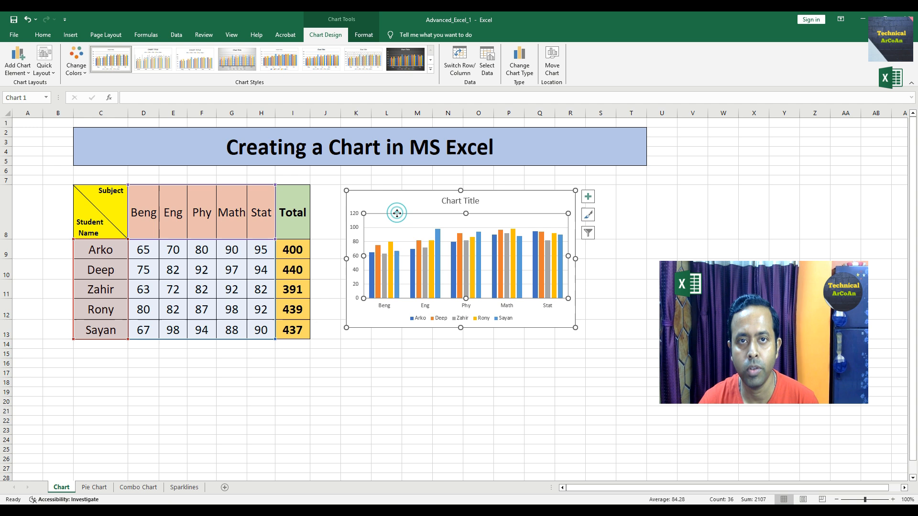
pyautogui.click(404, 59)
# - Enlarge the chart by stretching its corners outward
pyautogui.moveTo(347, 328); pyautogui.dragTo(338, 335)
pyautogui.moveTo(575, 192); pyautogui.dragTo(593, 182)
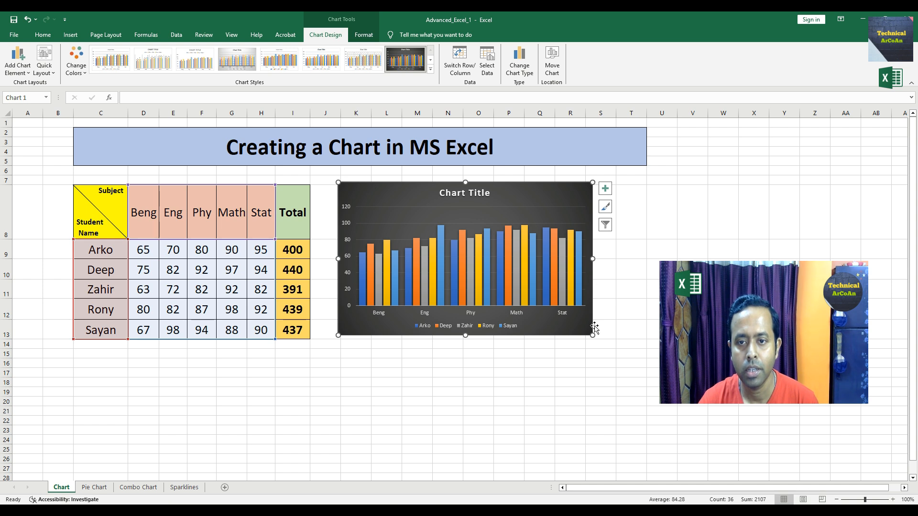
pyautogui.moveTo(592, 335); pyautogui.dragTo(605, 336)
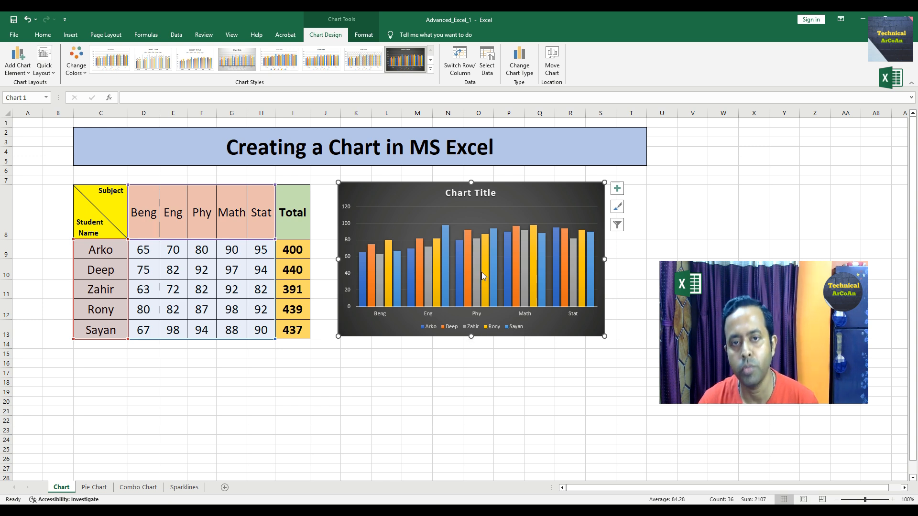
# - Place the chart title above the chart
pyautogui.click(20, 72)
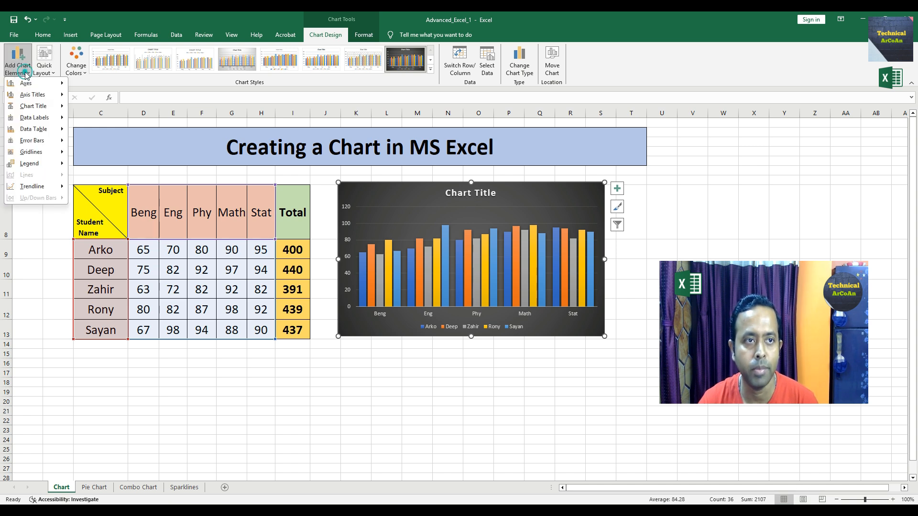
pyautogui.moveTo(34, 106)
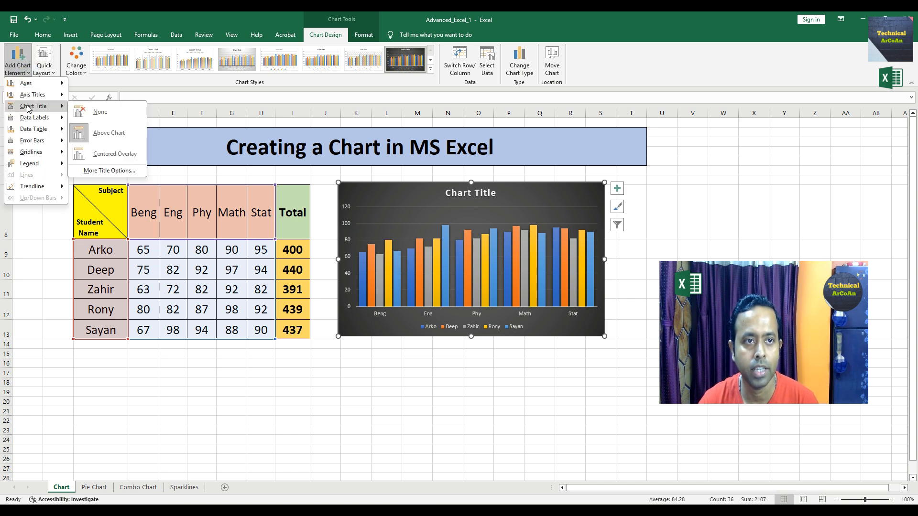
pyautogui.click(108, 135)
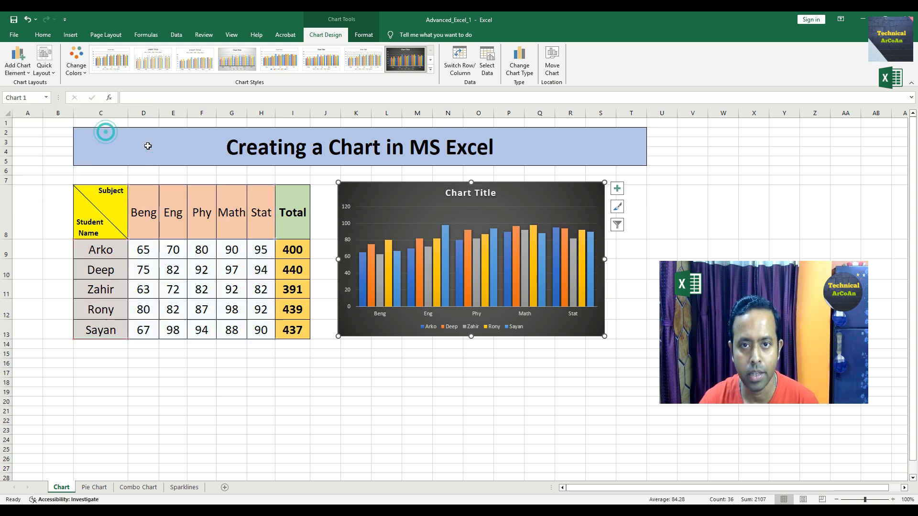
# - Replace the chart title text with Marksheet
pyautogui.click(497, 193)
pyautogui.press('BackSpace')
pyautogui.press('BackSpace')
pyautogui.press('BackSpace')
pyautogui.press('BackSpace')
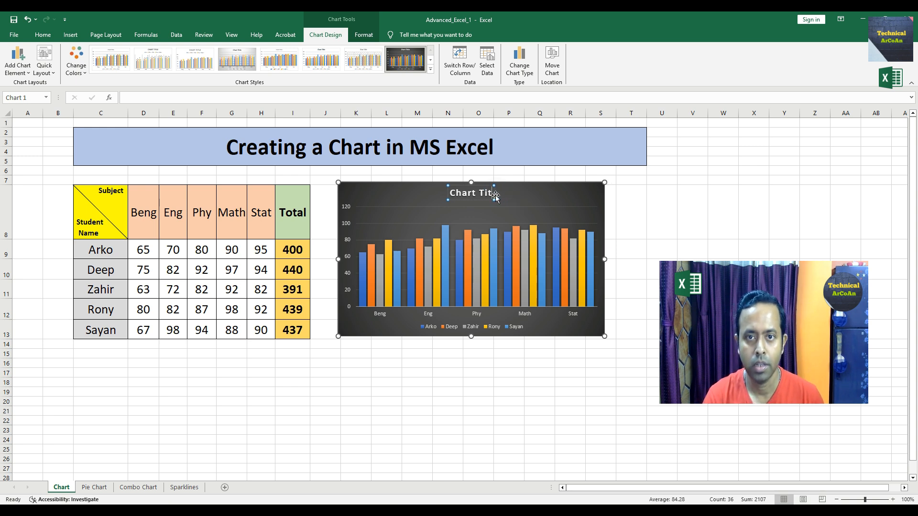
pyautogui.press('BackSpace')
pyautogui.press('BackSpace')
pyautogui.press('BackSpace')
pyautogui.press('BackSpace')
pyautogui.press('BackSpace')
pyautogui.press('BackSpace')
pyautogui.press('BackSpace')
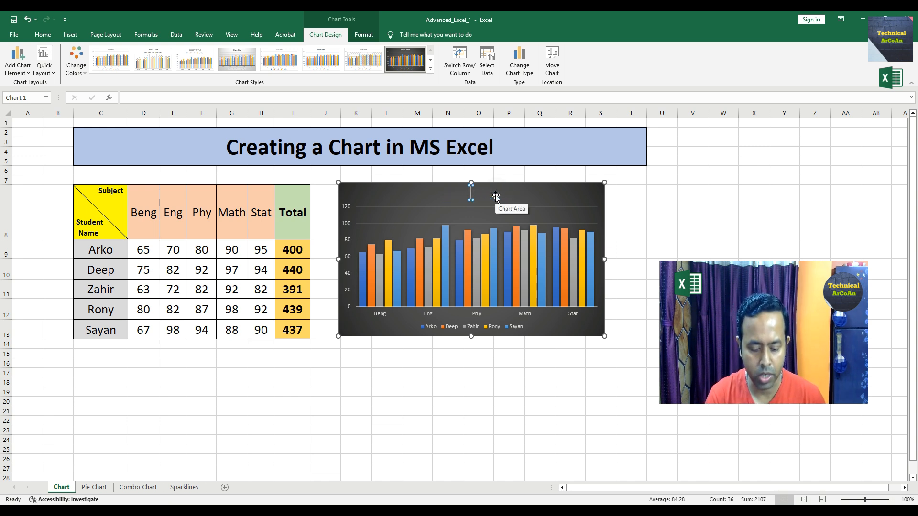
pyautogui.write('Marksheet')
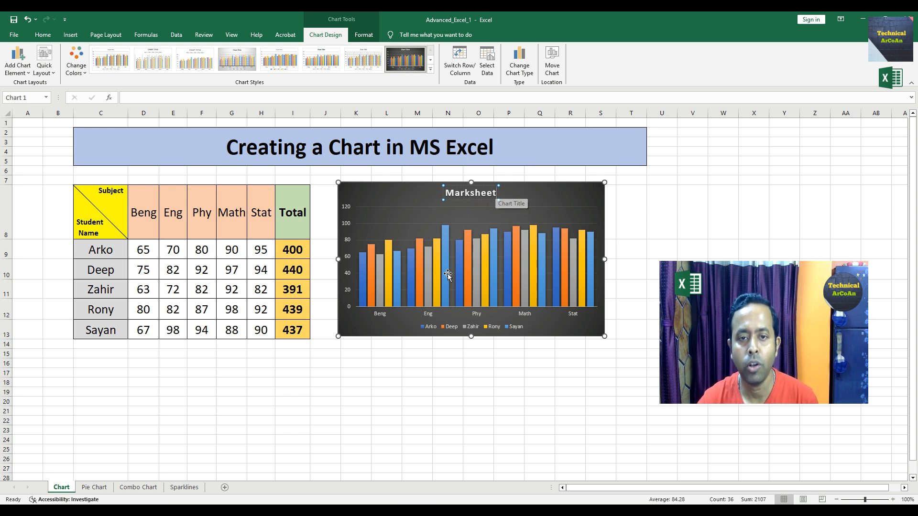
pyautogui.click(381, 329)
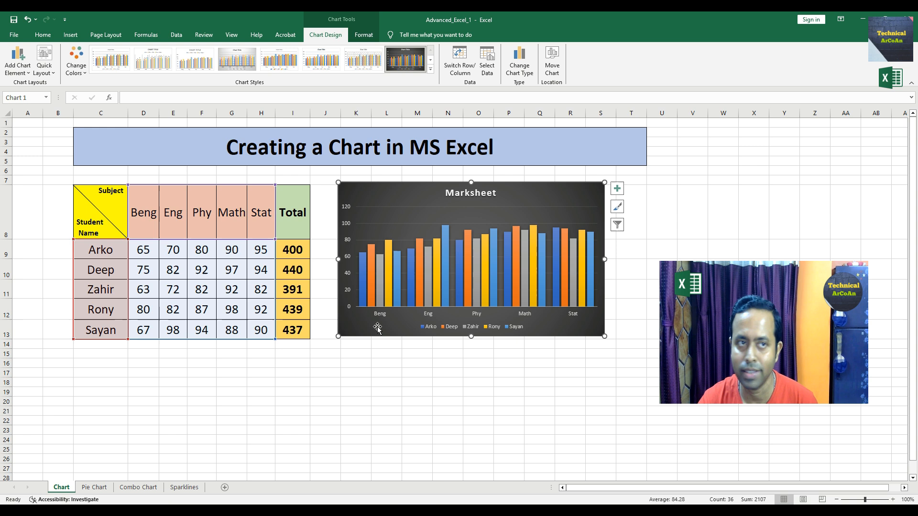
# - Add a primary horizontal axis title and set its text to SUBJECTS
pyautogui.click(28, 74)
pyautogui.moveTo(30, 96)
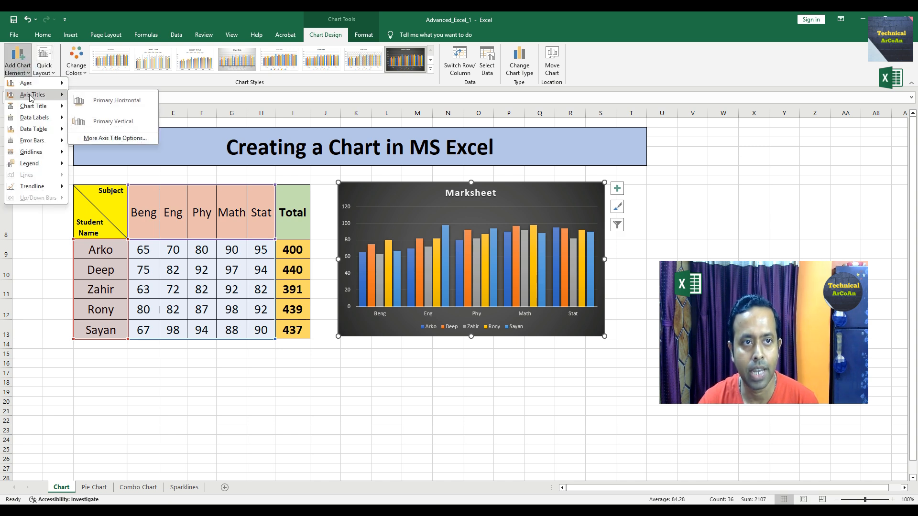
pyautogui.click(112, 94)
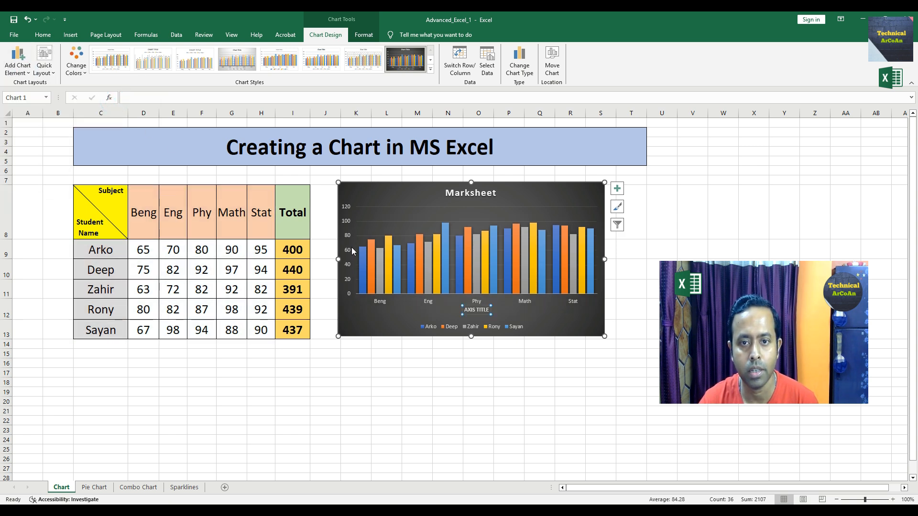
pyautogui.click(488, 310)
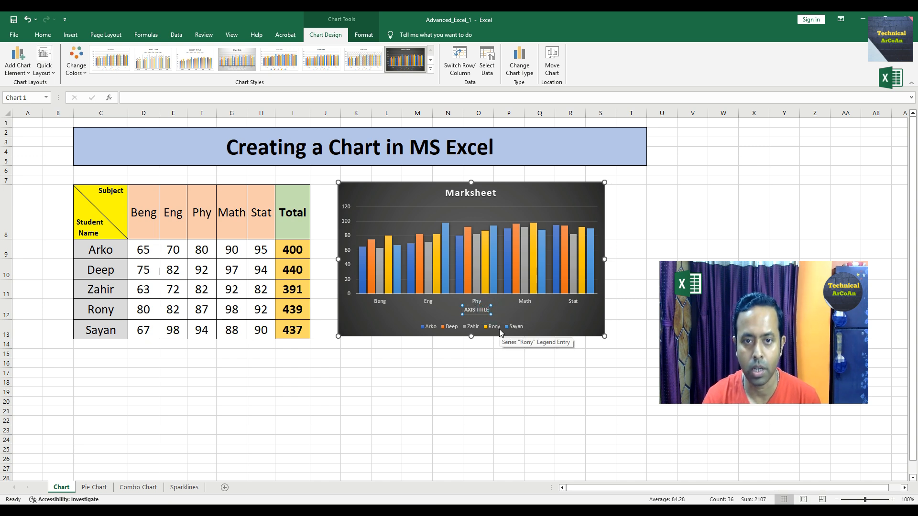
pyautogui.press('BackSpace')
pyautogui.press('BackSpace')
pyautogui.press('BackSpace')
pyautogui.press('BackSpace')
pyautogui.press('BackSpace')
pyautogui.press('BackSpace')
pyautogui.press('BackSpace')
pyautogui.press('BackSpace')
pyautogui.press('BackSpace')
pyautogui.press('BackSpace')
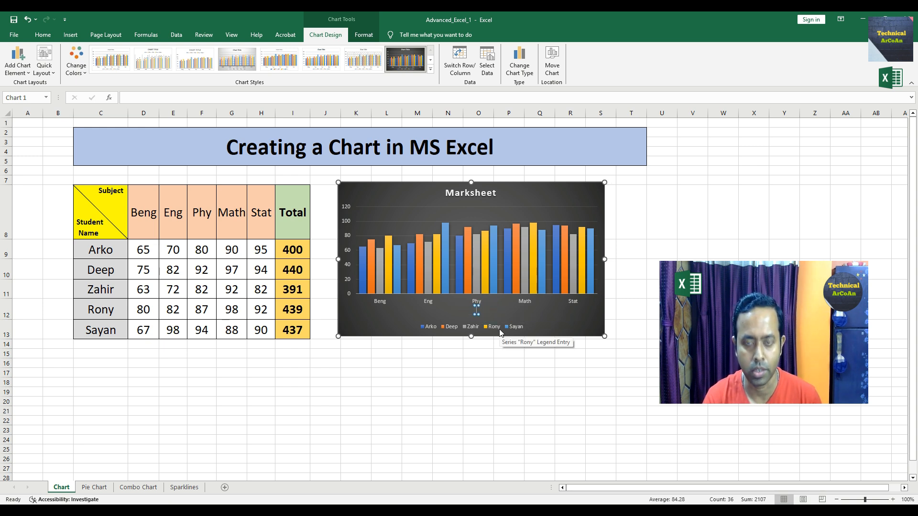
pyautogui.write('SUBJECTS')
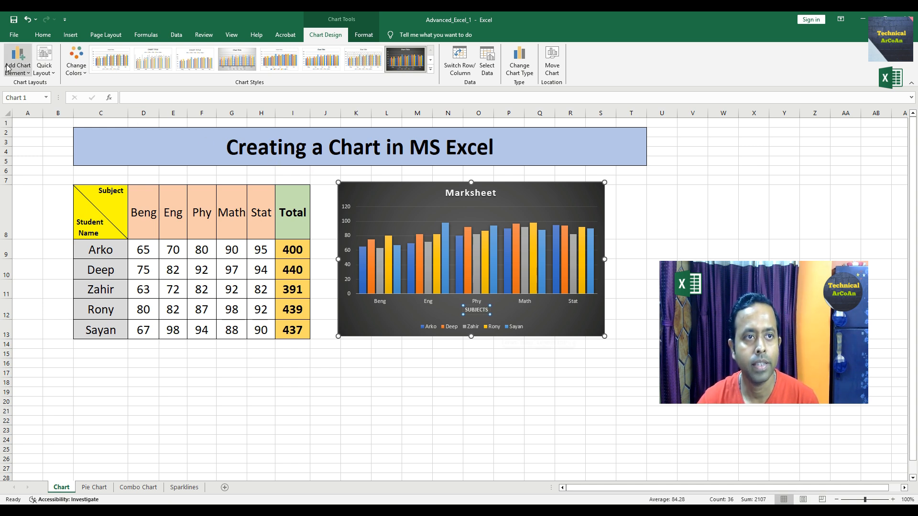
# - Add a primary vertical axis title and set its text to Marks
pyautogui.click(21, 74)
pyautogui.moveTo(27, 95)
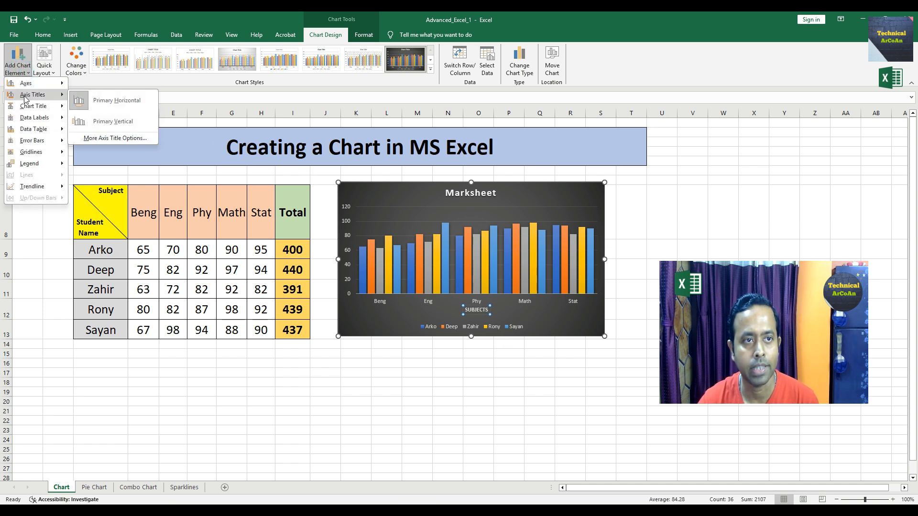
pyautogui.click(107, 120)
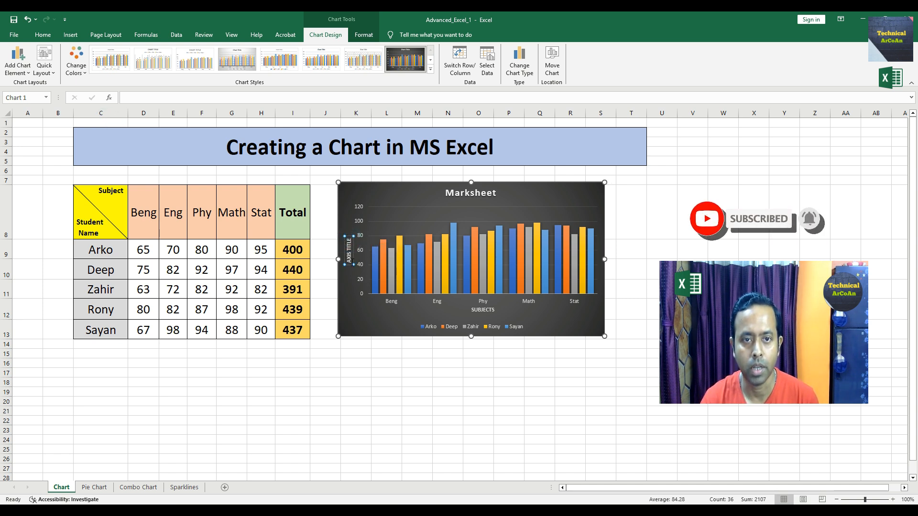
pyautogui.press('BackSpace')
pyautogui.press('BackSpace')
pyautogui.press('BackSpace')
pyautogui.press('BackSpace')
pyautogui.press('BackSpace')
pyautogui.press('BackSpace')
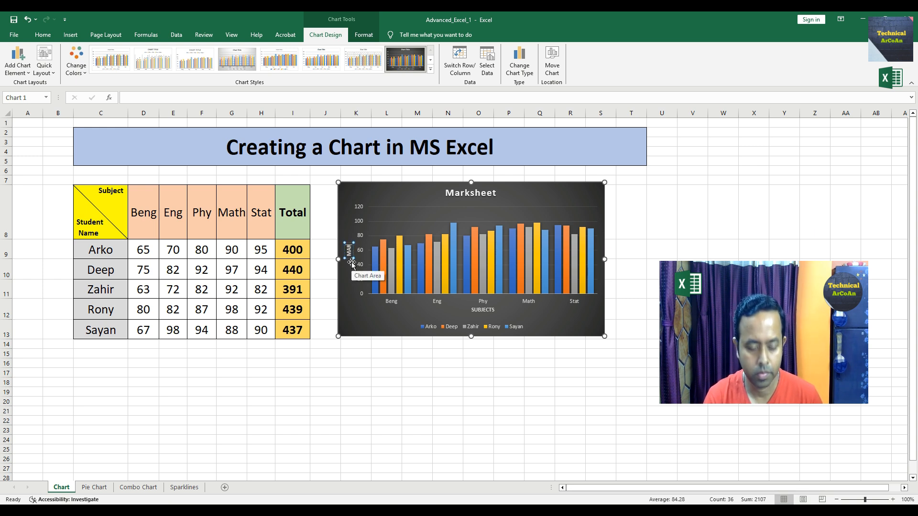
pyautogui.write('Marks')
pyautogui.click(419, 370)
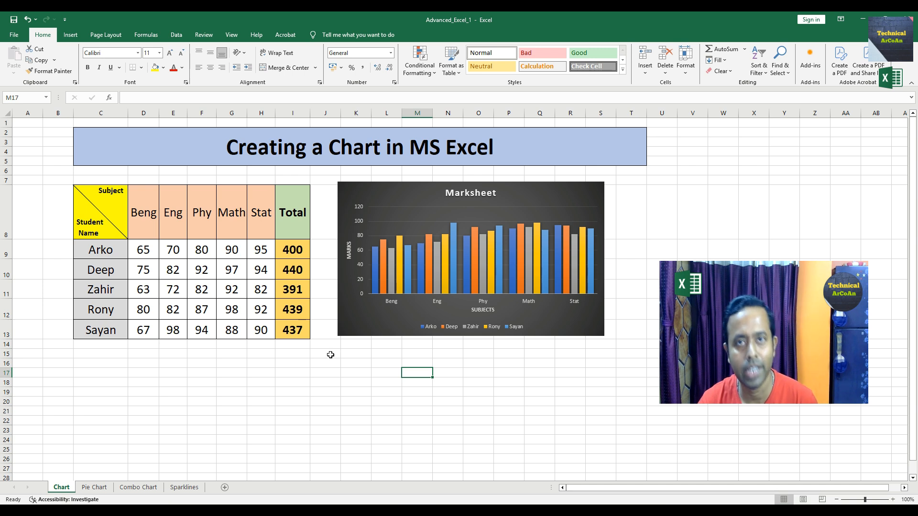
# - On the Pie Chart sheet, insert a 2-D pie chart from the vitamin table D9:E14
pyautogui.click(70, 34)
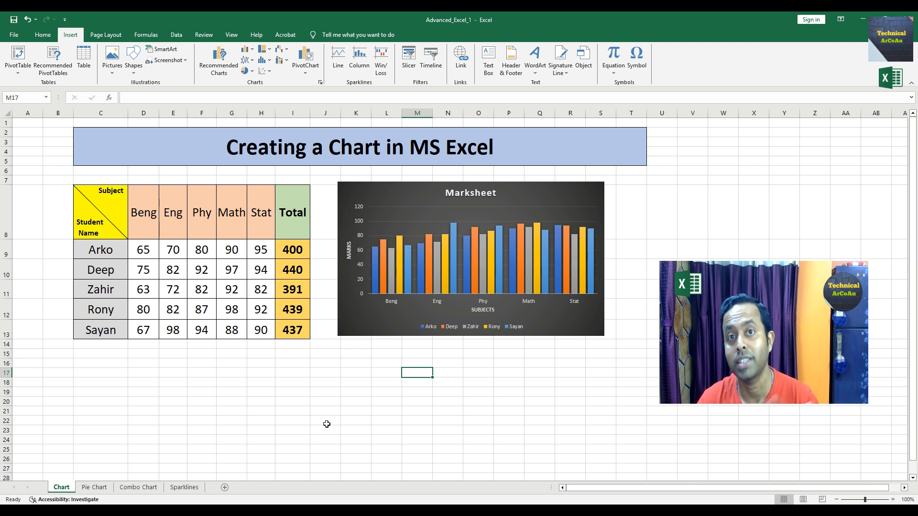
pyautogui.click(94, 487)
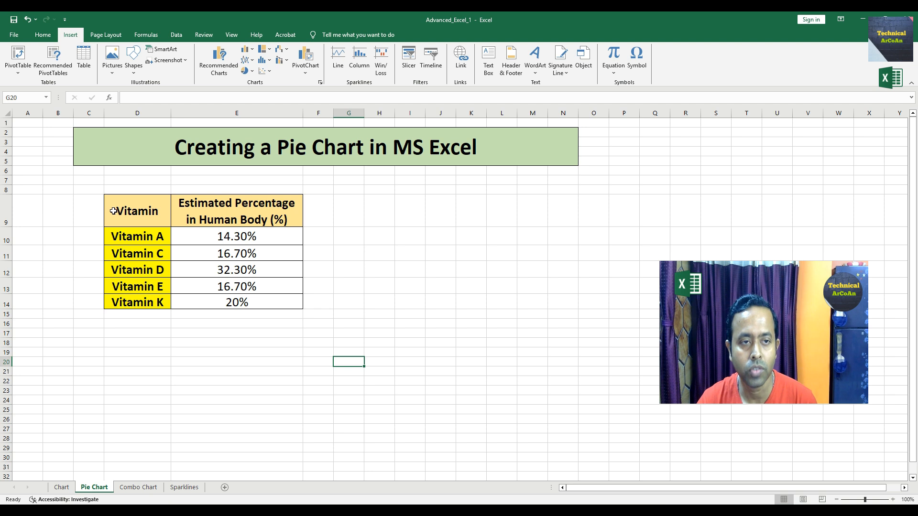
pyautogui.moveTo(113, 210); pyautogui.dragTo(252, 293)
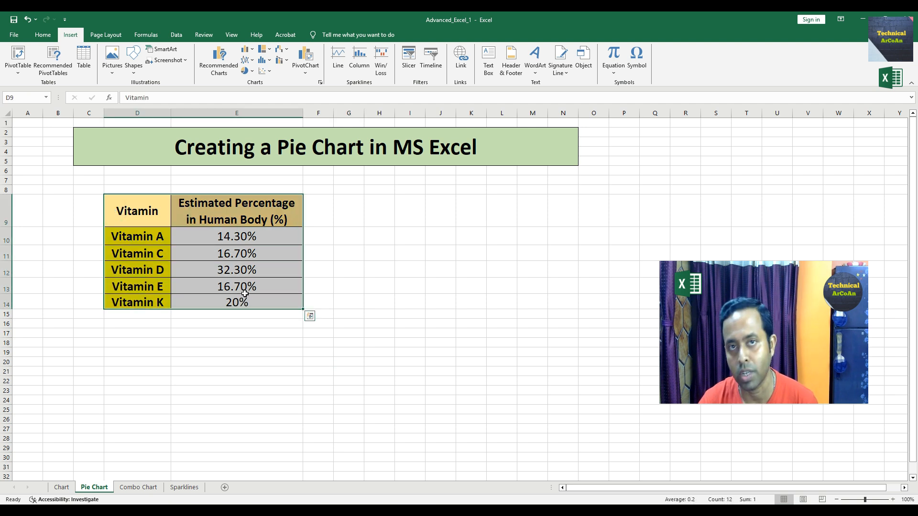
pyautogui.click(251, 72)
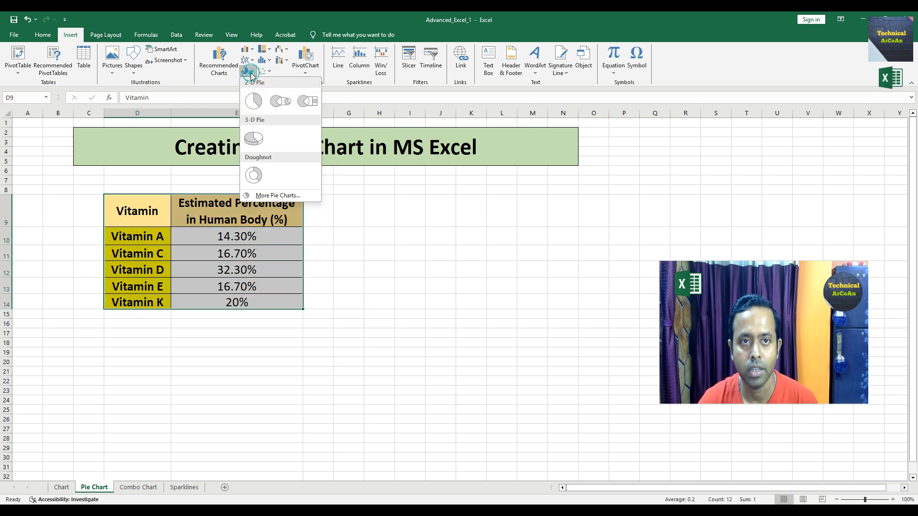
pyautogui.click(254, 102)
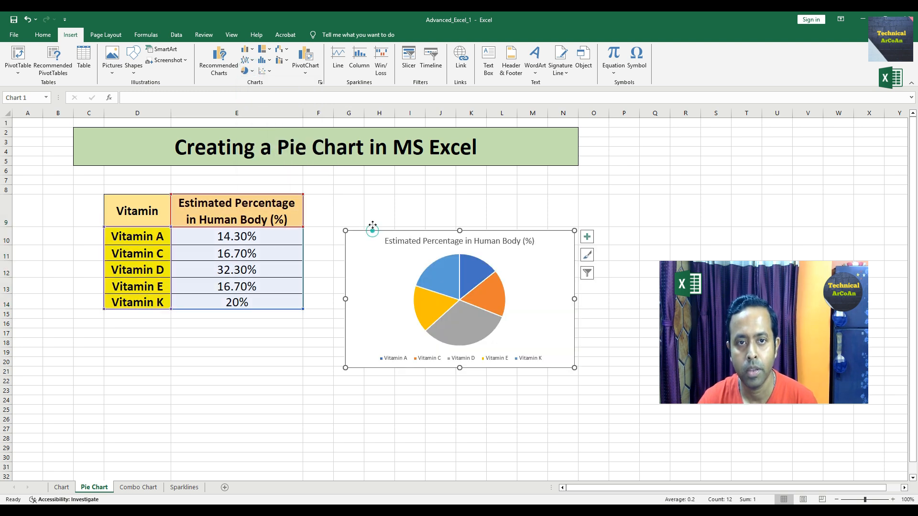
# - Move the pie chart up beside the vitamin table, apply a dark chart style and widen it slightly
pyautogui.moveTo(372, 229); pyautogui.dragTo(366, 180)
pyautogui.click(389, 233)
pyautogui.click(359, 57)
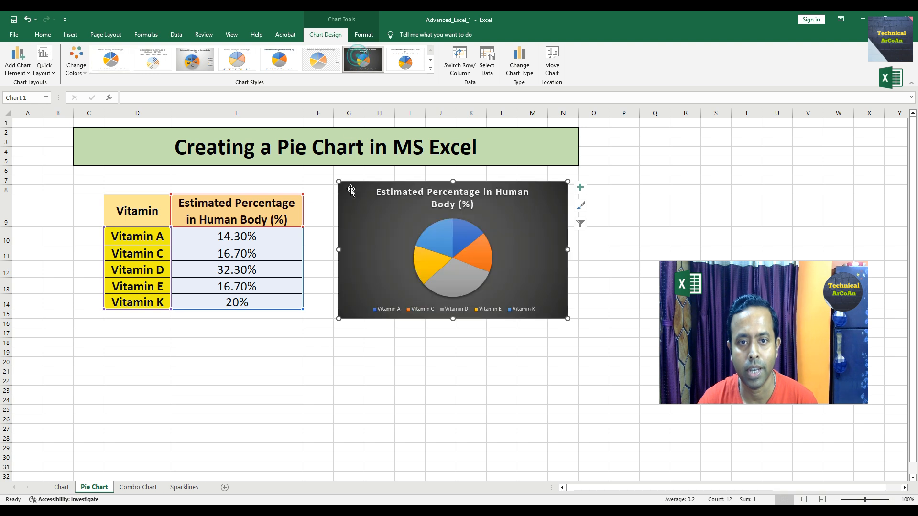
pyautogui.moveTo(340, 317); pyautogui.dragTo(332, 320)
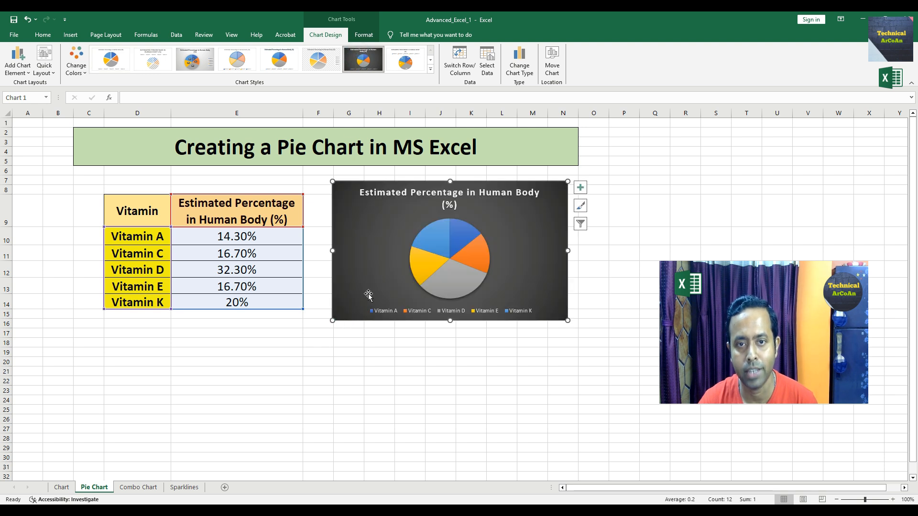
pyautogui.moveTo(458, 229)
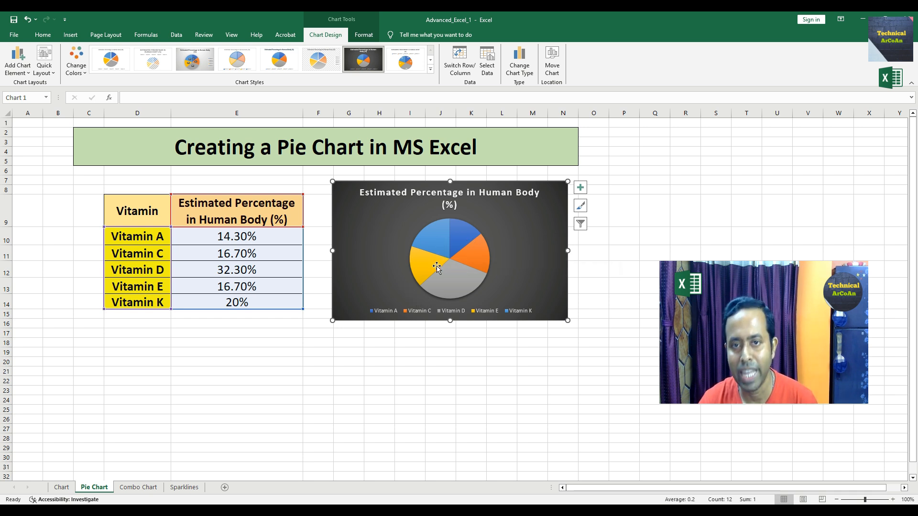
pyautogui.click(19, 76)
pyautogui.moveTo(51, 86)
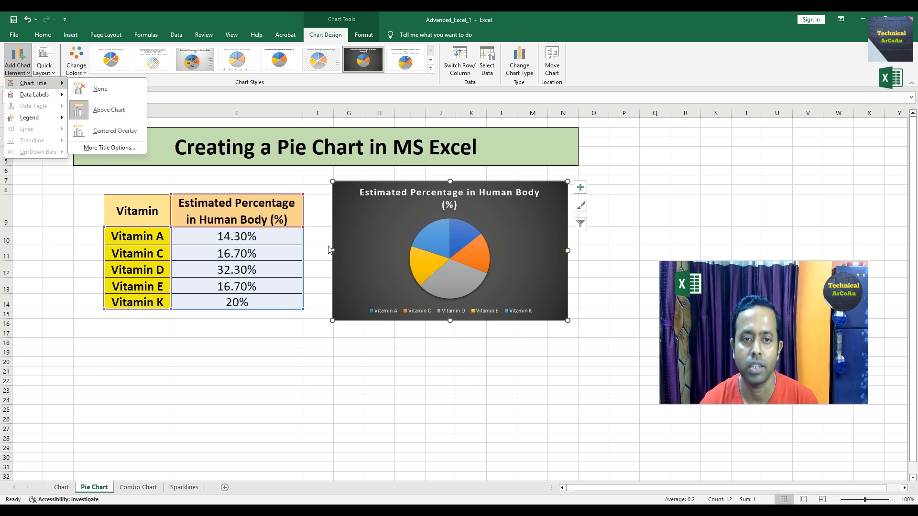
pyautogui.click(313, 258)
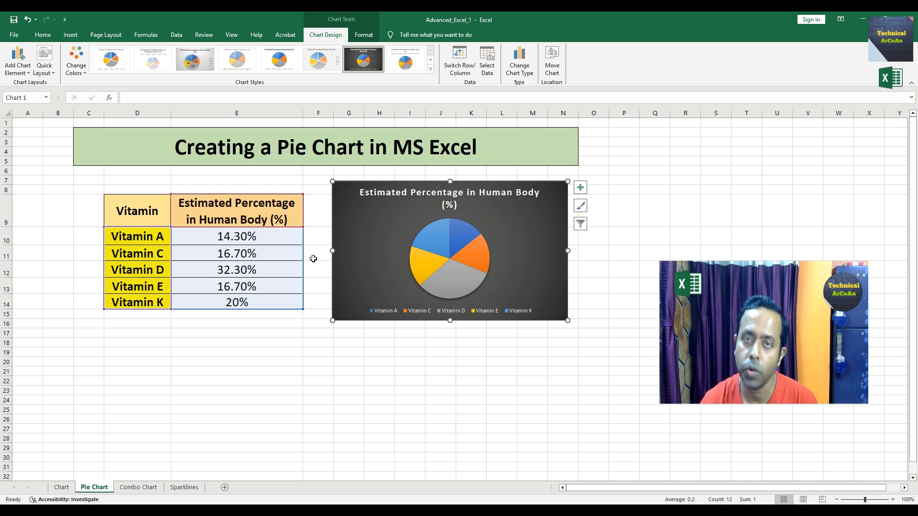
# - On the Combo Chart sheet, insert a clustered column–line combo chart from the bicycle table C11:E17
pyautogui.click(134, 487)
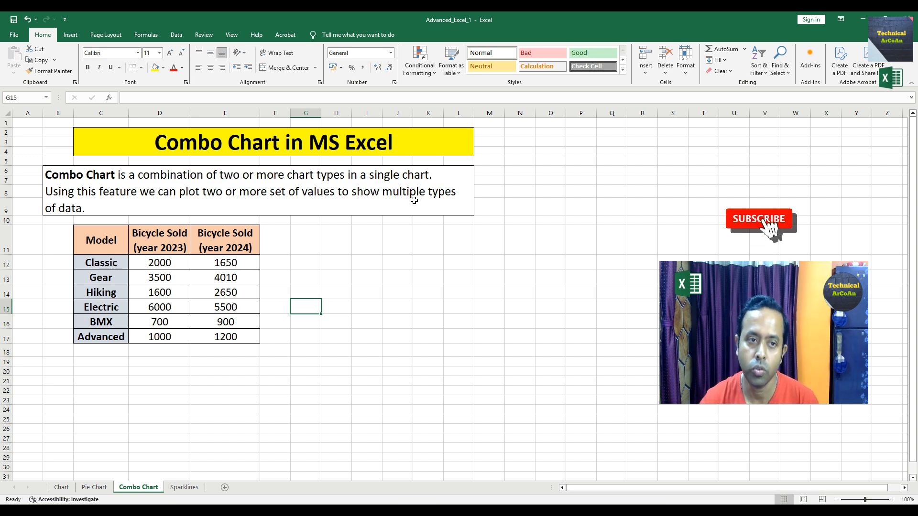
pyautogui.moveTo(106, 241); pyautogui.dragTo(224, 337)
pyautogui.click(210, 362)
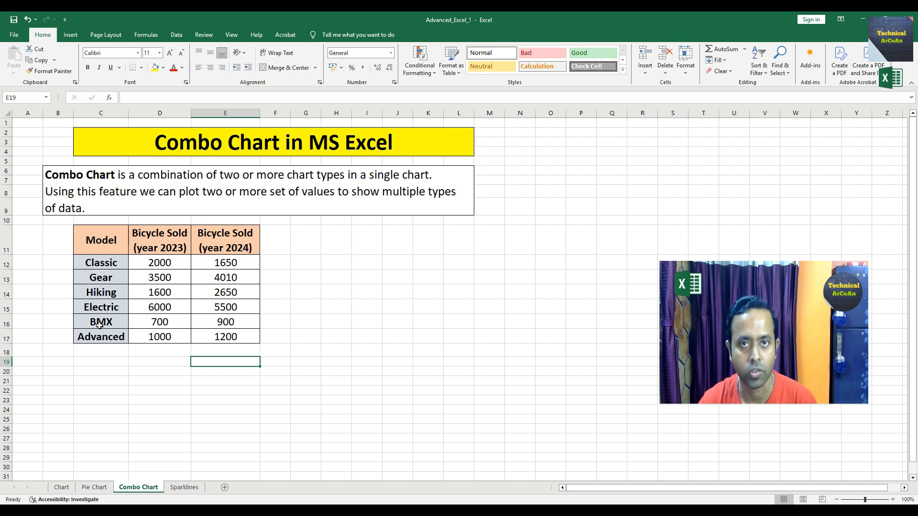
pyautogui.moveTo(85, 233); pyautogui.dragTo(221, 335)
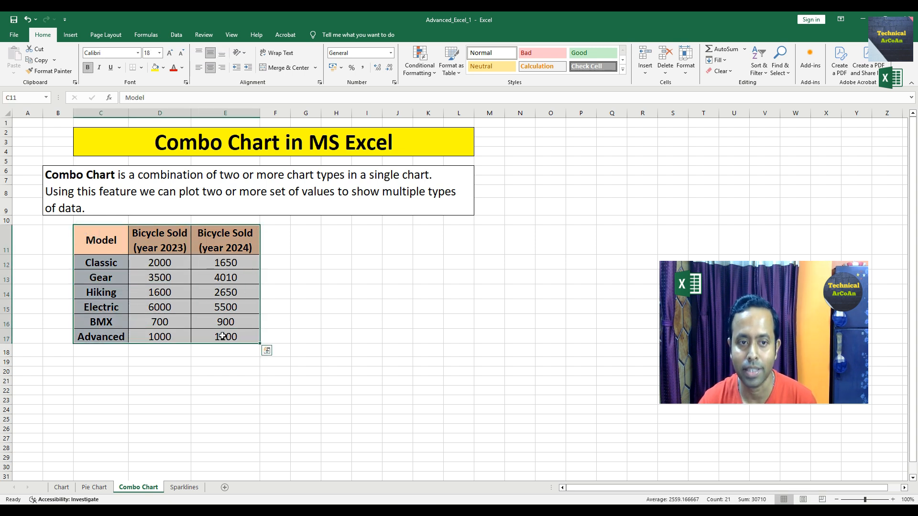
pyautogui.click(70, 35)
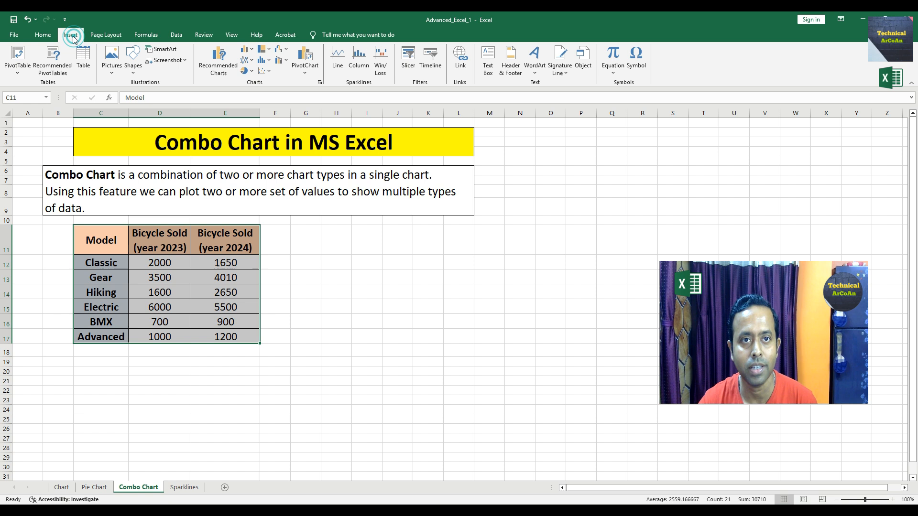
pyautogui.click(284, 63)
pyautogui.click(283, 93)
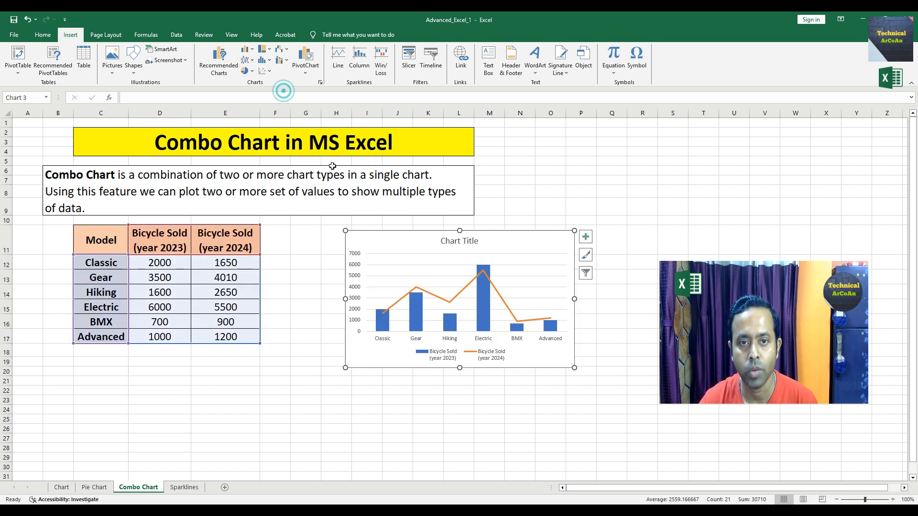
# - Move the combo chart next to the table, apply a dark chart style and enlarge it slightly
pyautogui.moveTo(371, 233); pyautogui.dragTo(316, 226)
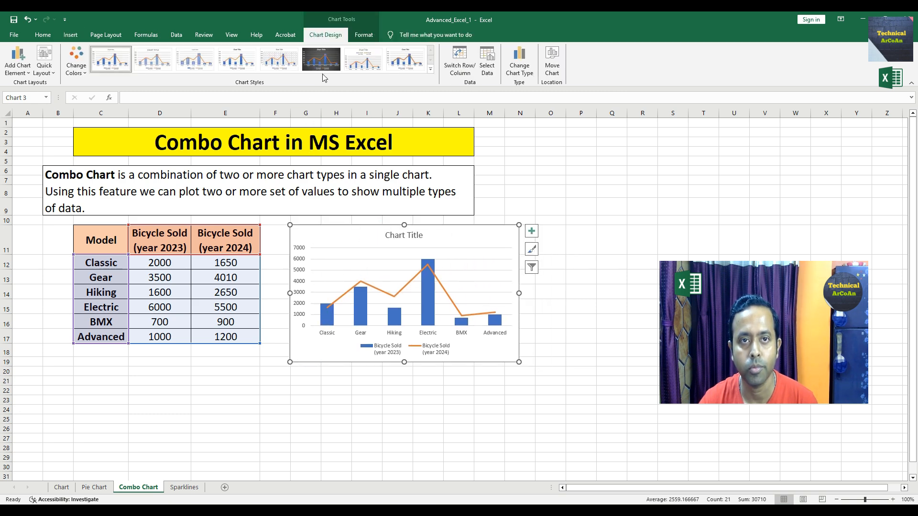
pyautogui.click(321, 59)
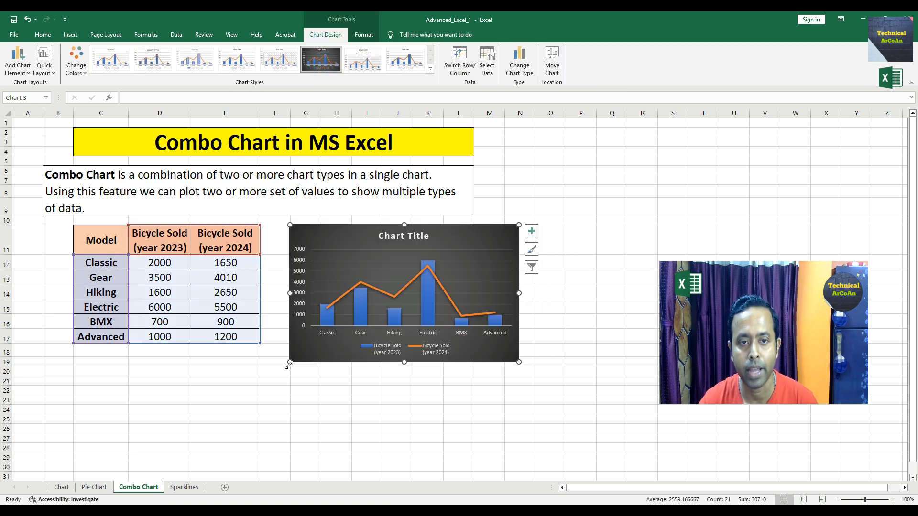
pyautogui.moveTo(289, 362); pyautogui.dragTo(280, 368)
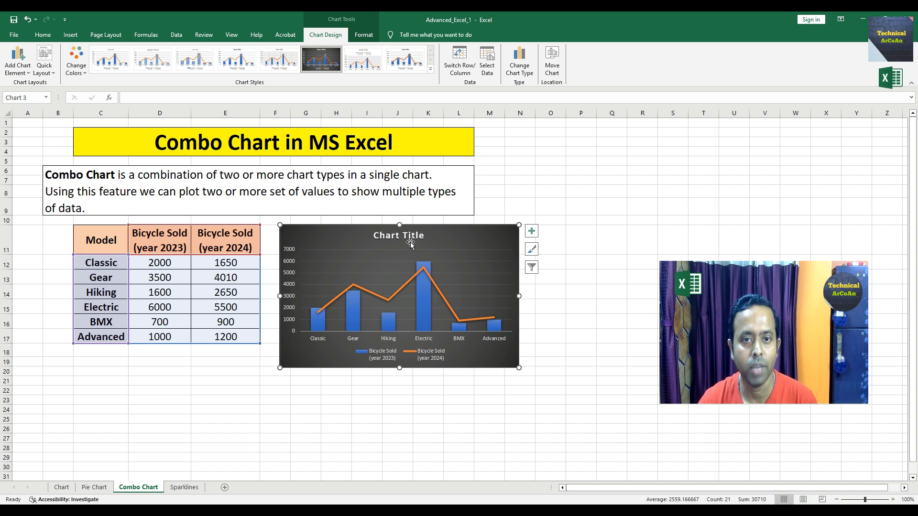
# - Set the combo chart's title above the chart to Bicycle Sold in 2023 and 2024
pyautogui.click(21, 62)
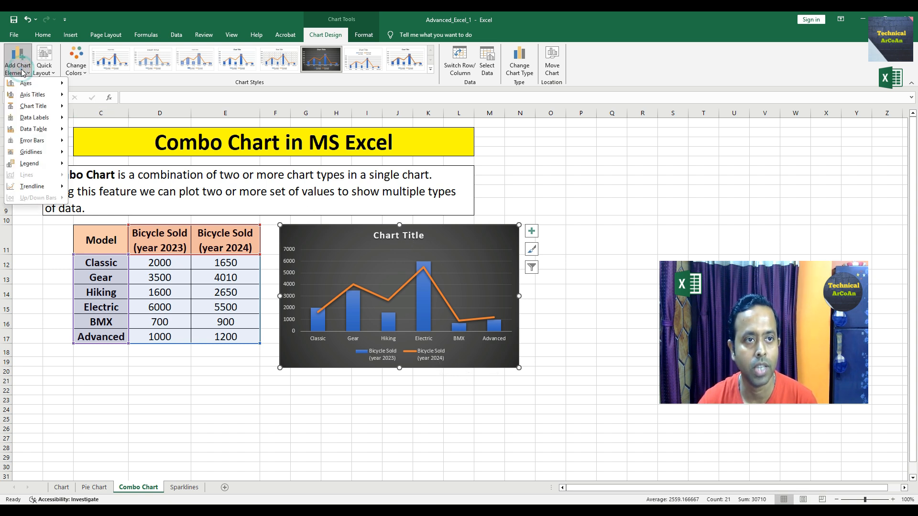
pyautogui.moveTo(28, 111)
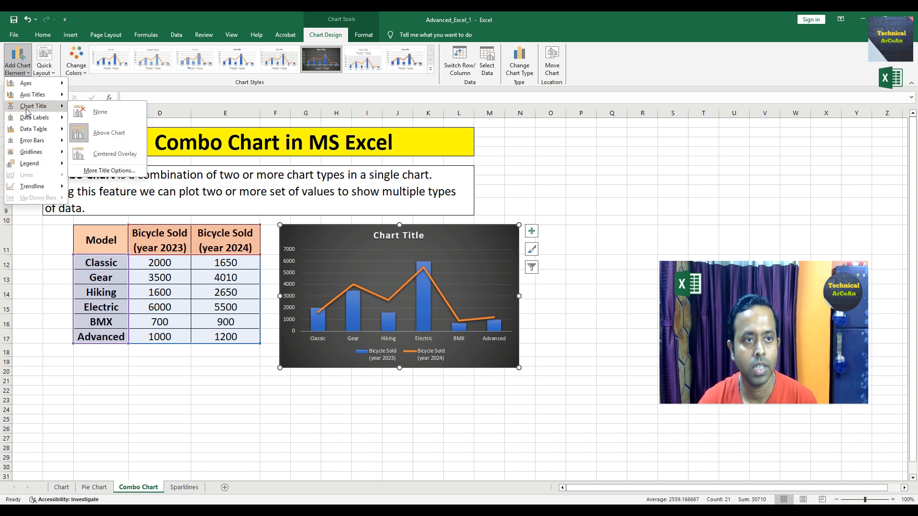
pyautogui.click(109, 132)
pyautogui.click(423, 236)
pyautogui.tripleClick(423, 236)
pyautogui.write('B')
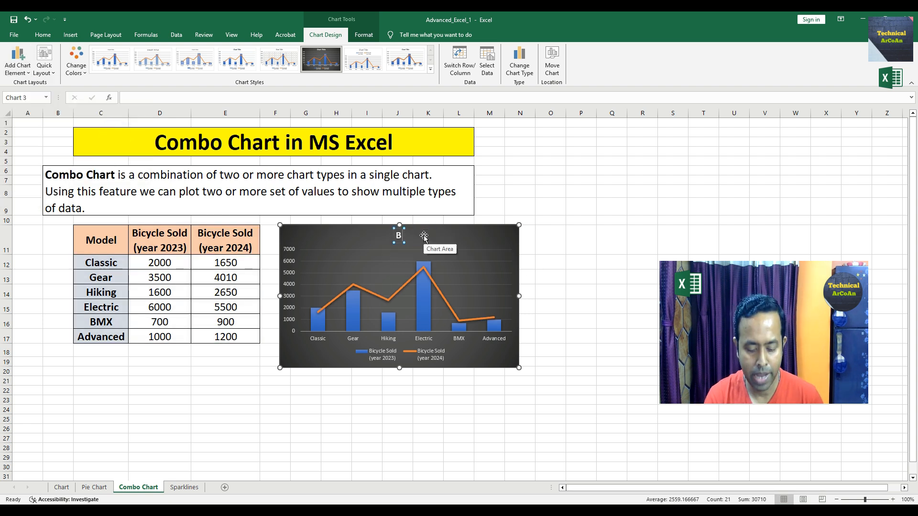
pyautogui.write('icycle')
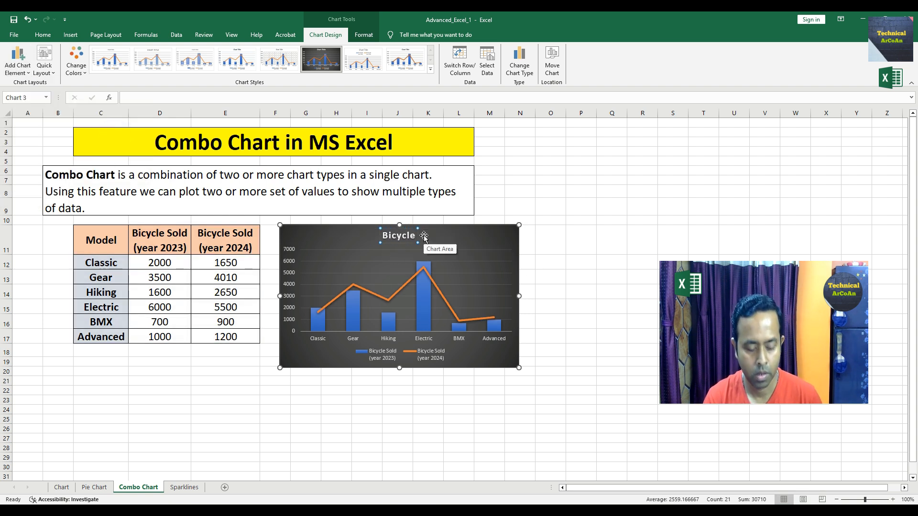
pyautogui.write(' Sold')
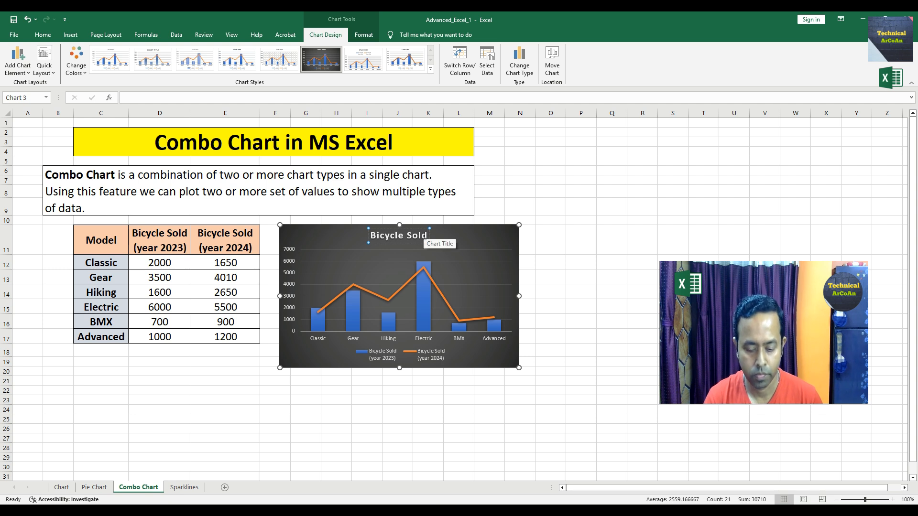
pyautogui.write(' in 202')
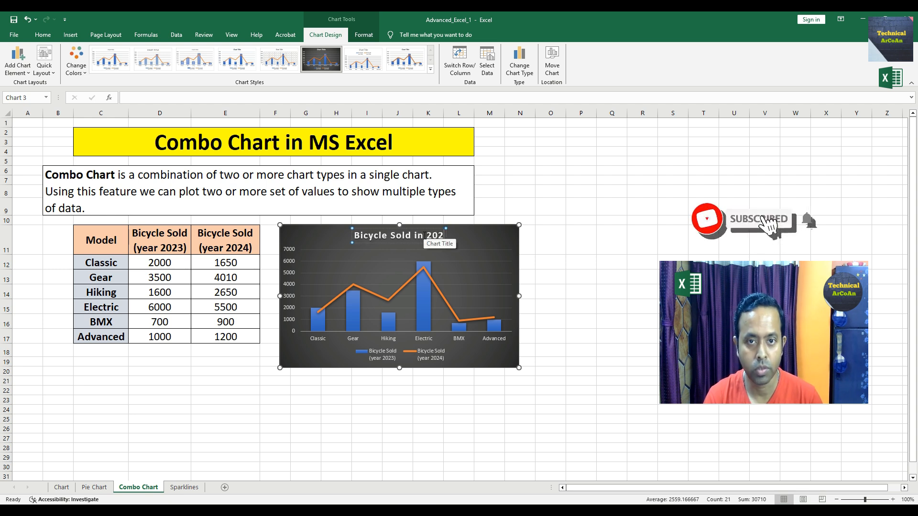
pyautogui.write('3 and')
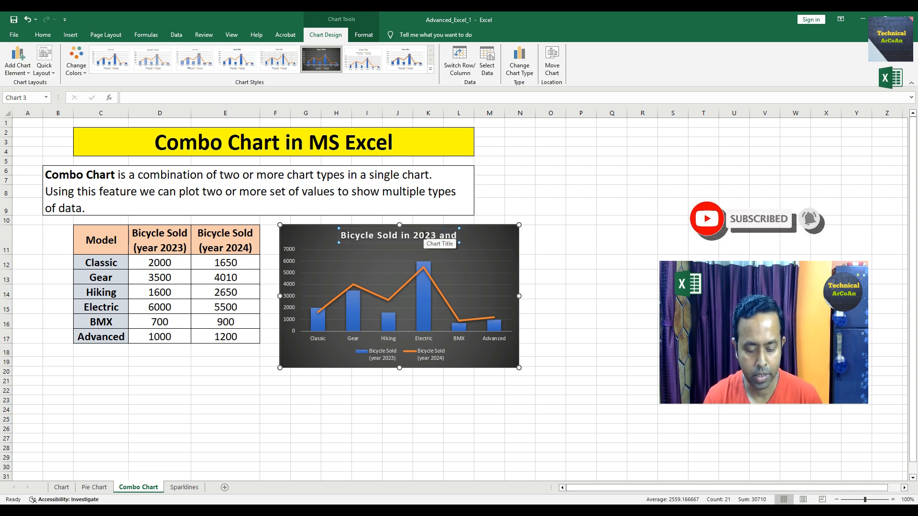
pyautogui.write(' 2024')
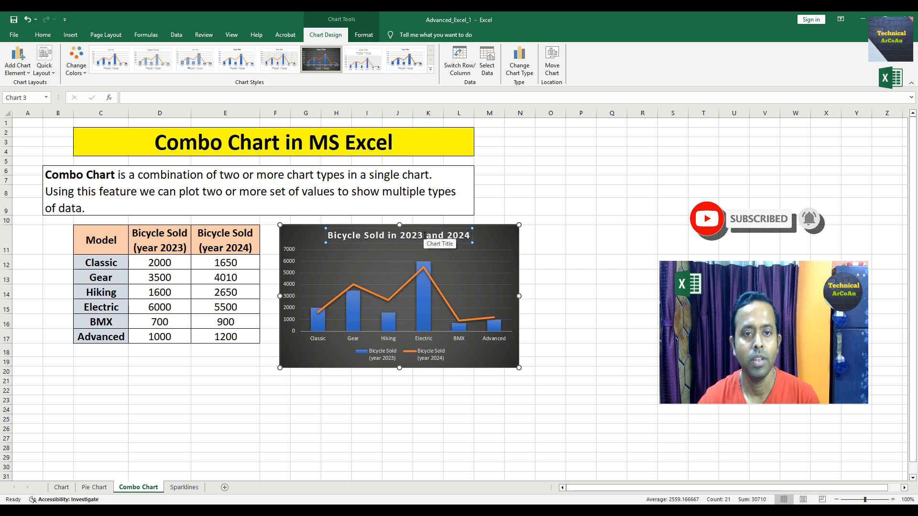
pyautogui.click(356, 410)
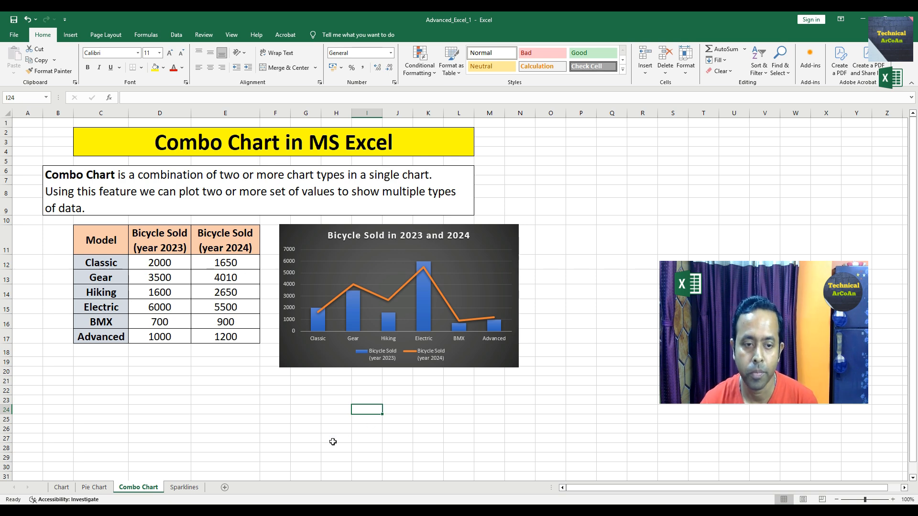
# - On the Sparklines sheet, insert line sparklines for data G12:I17 into location range J12:J17
pyautogui.click(184, 487)
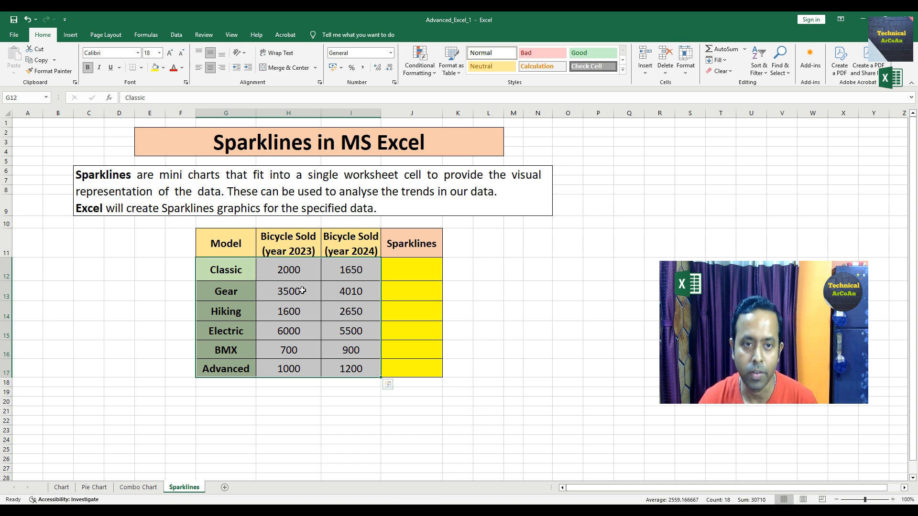
pyautogui.moveTo(212, 268); pyautogui.dragTo(338, 371)
pyautogui.click(286, 438)
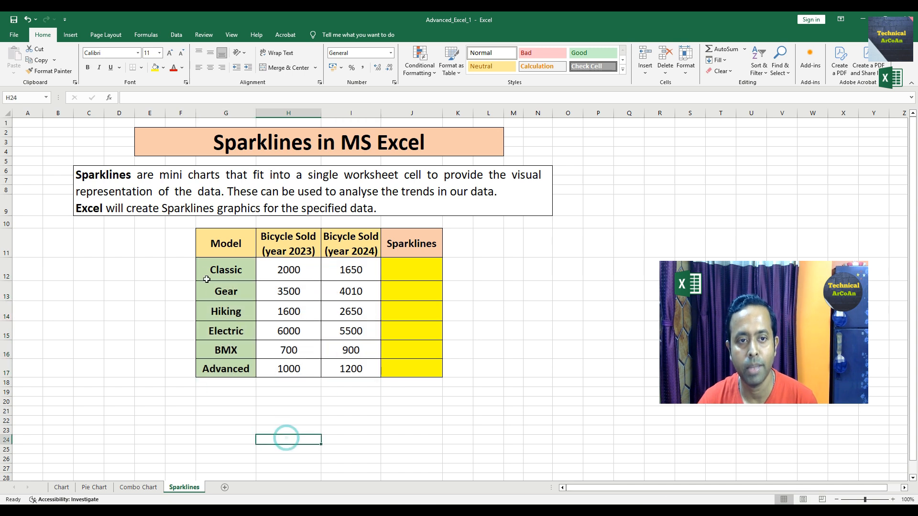
pyautogui.moveTo(210, 275); pyautogui.dragTo(329, 371)
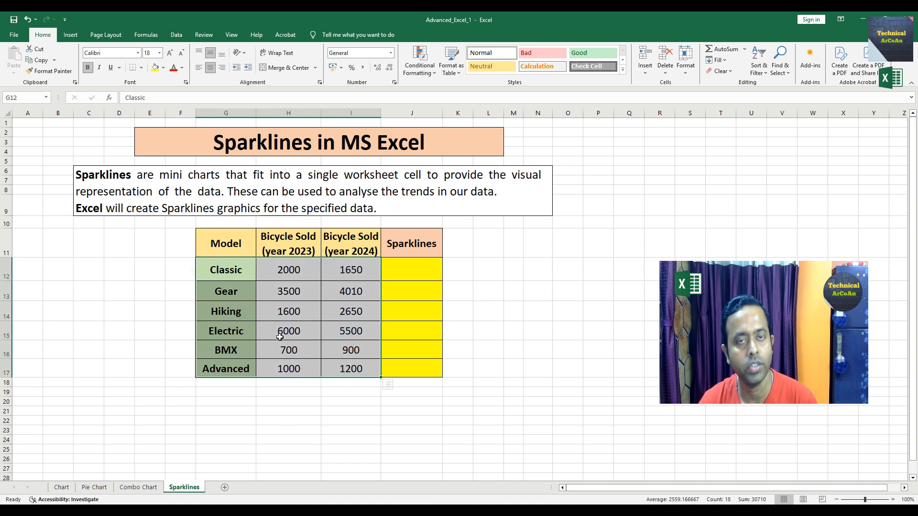
pyautogui.click(71, 35)
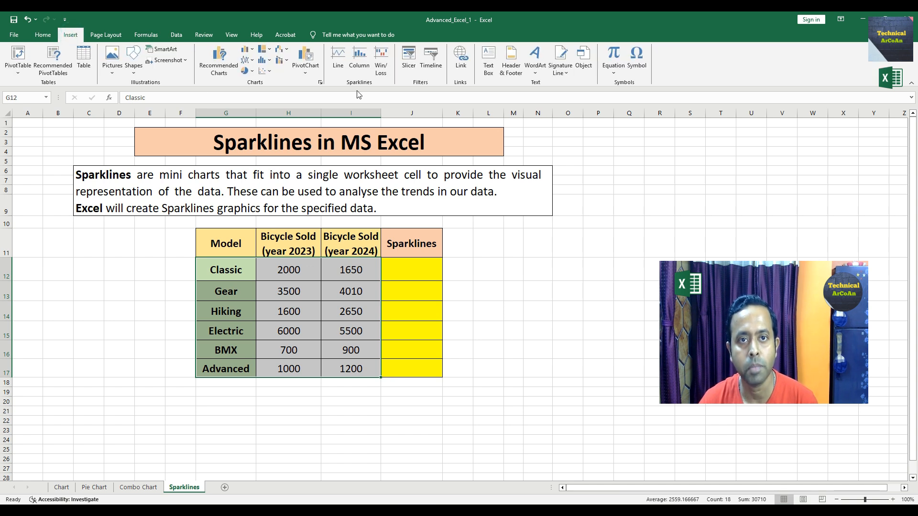
pyautogui.click(337, 67)
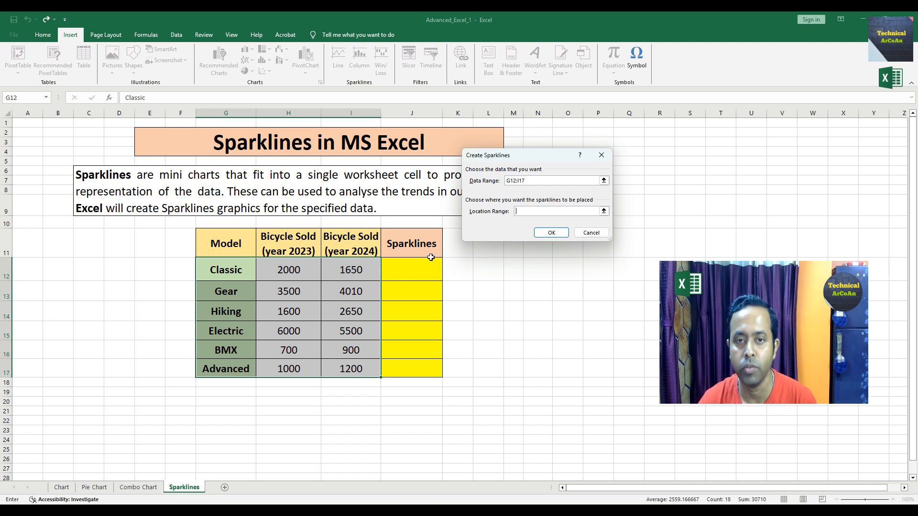
pyautogui.moveTo(410, 268); pyautogui.dragTo(414, 366)
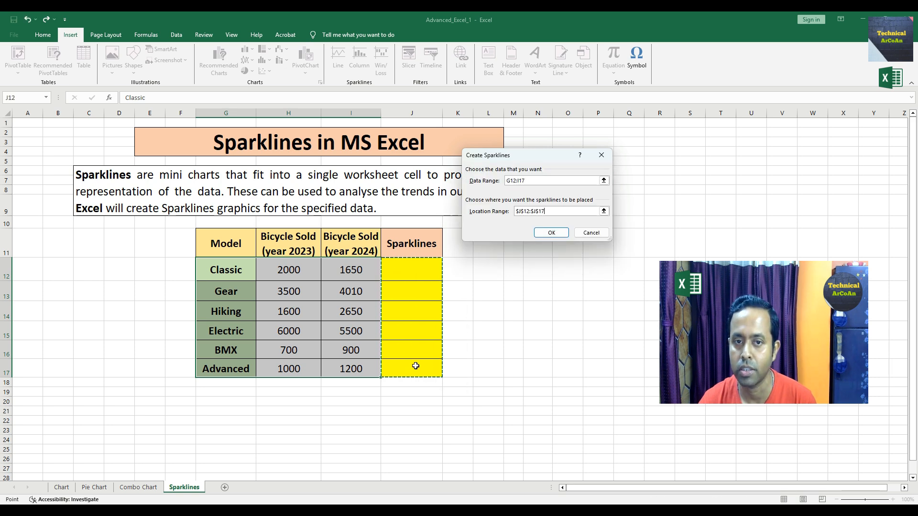
pyautogui.click(554, 234)
pyautogui.click(513, 279)
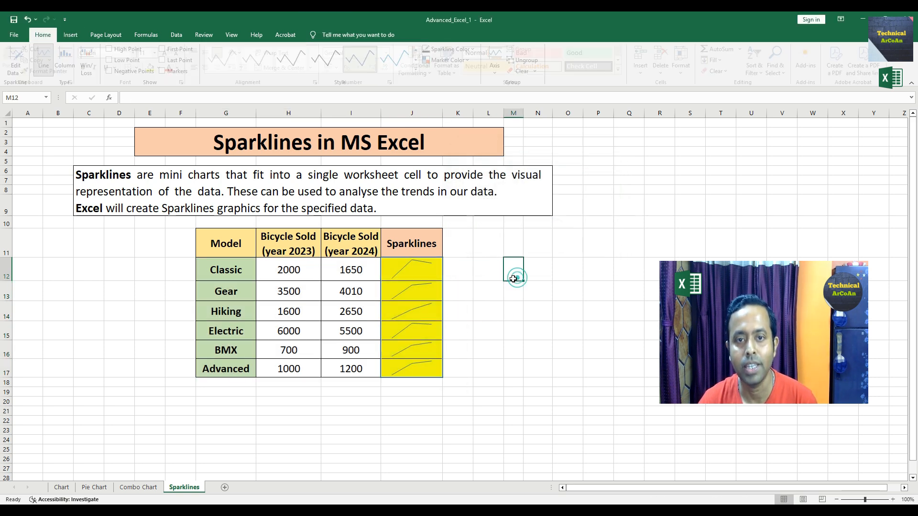
pyautogui.click(468, 244)
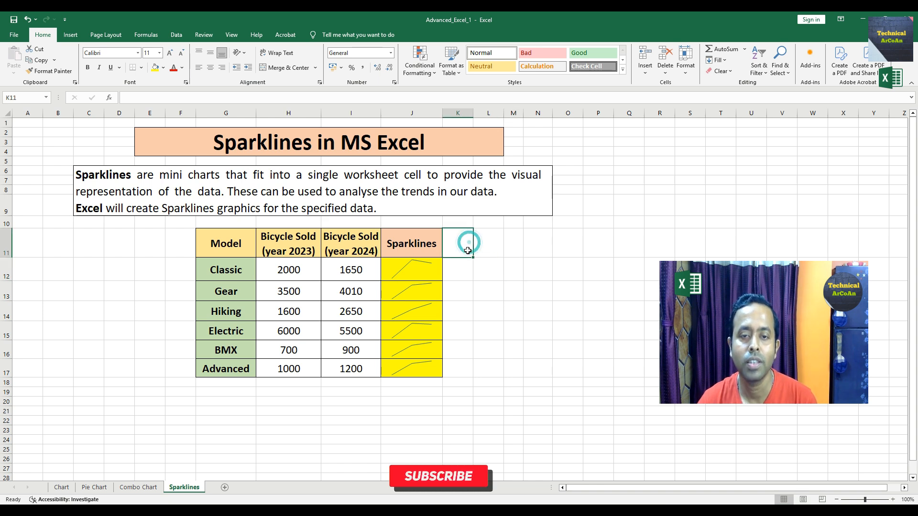